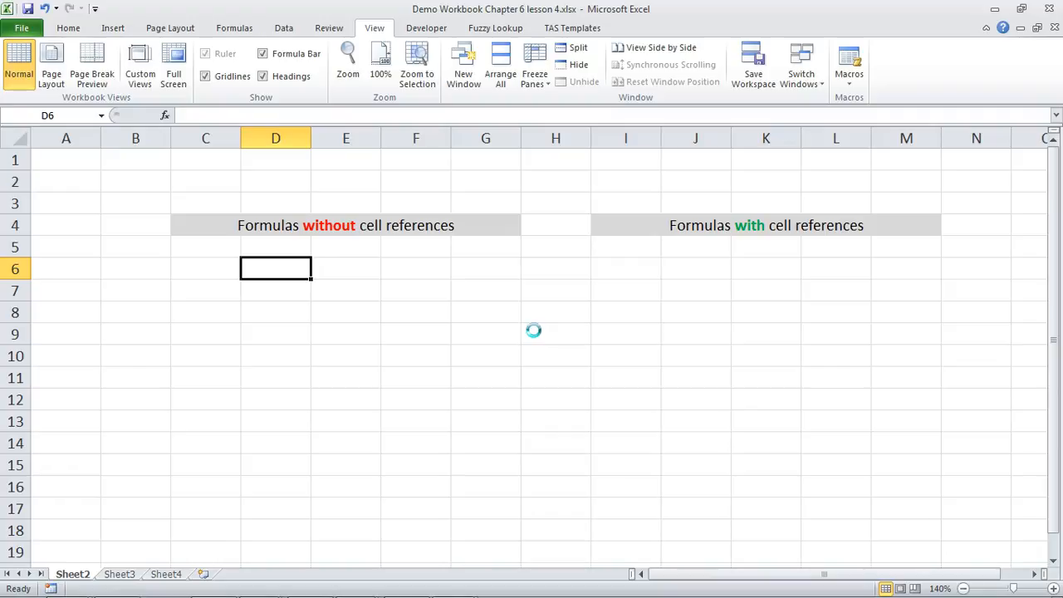
Step: Enter the formula =2+3 in D6, copy it to D7 and inspect the pasted formula
{"action": "type", "text": "=2+3"}
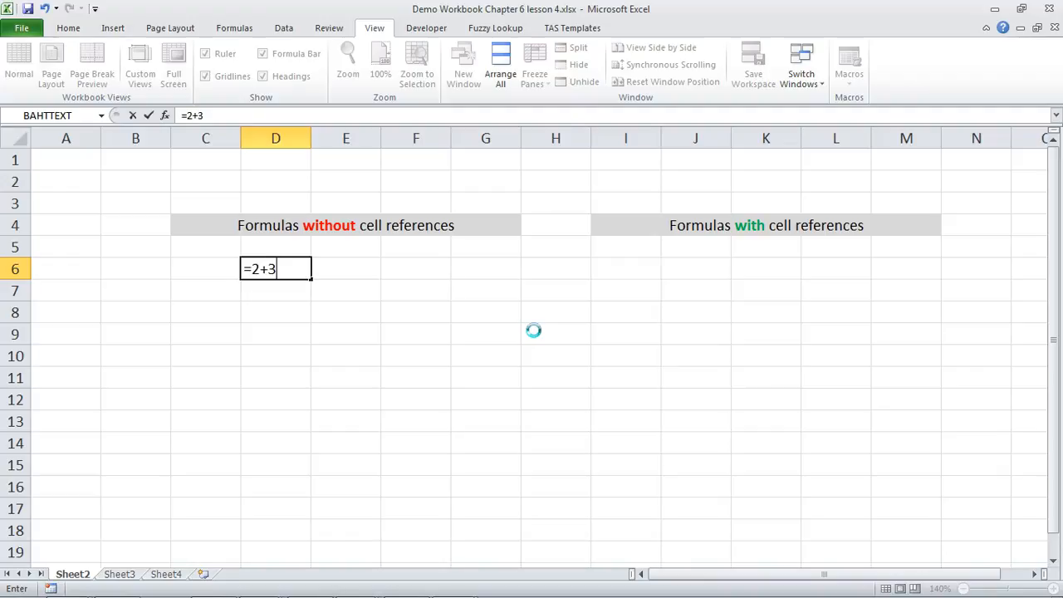
{"action": "key", "text": "Return"}
{"action": "key", "text": "Up"}
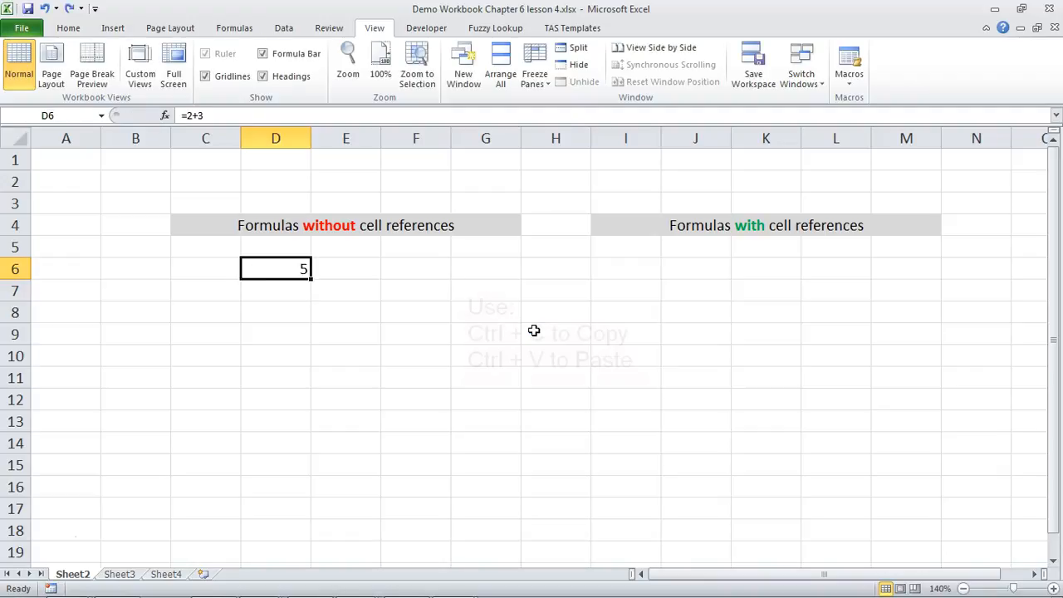
{"action": "key", "text": "ctrl+c"}
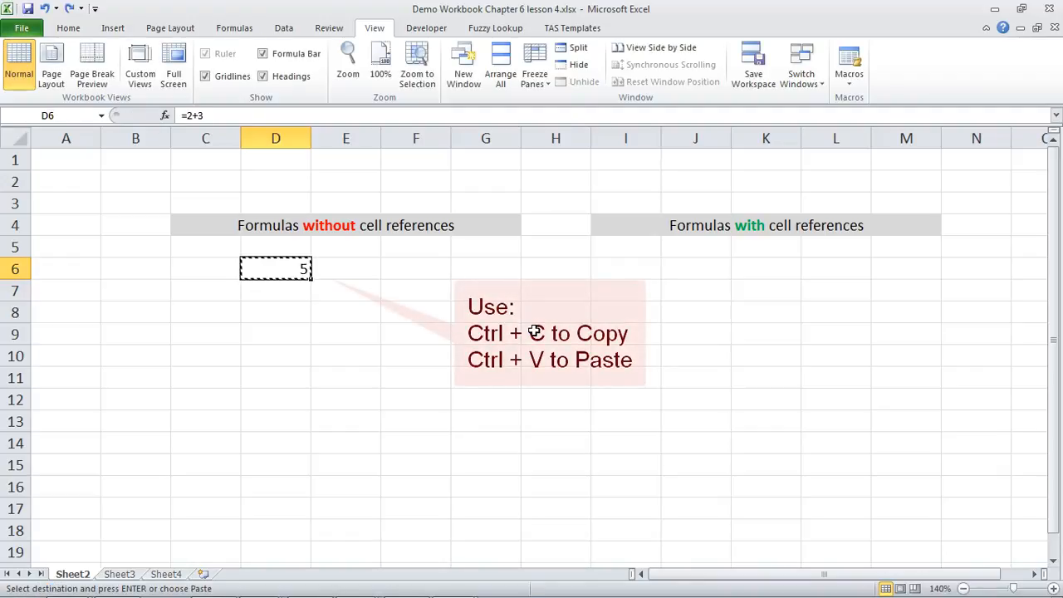
{"action": "key", "text": "Down"}
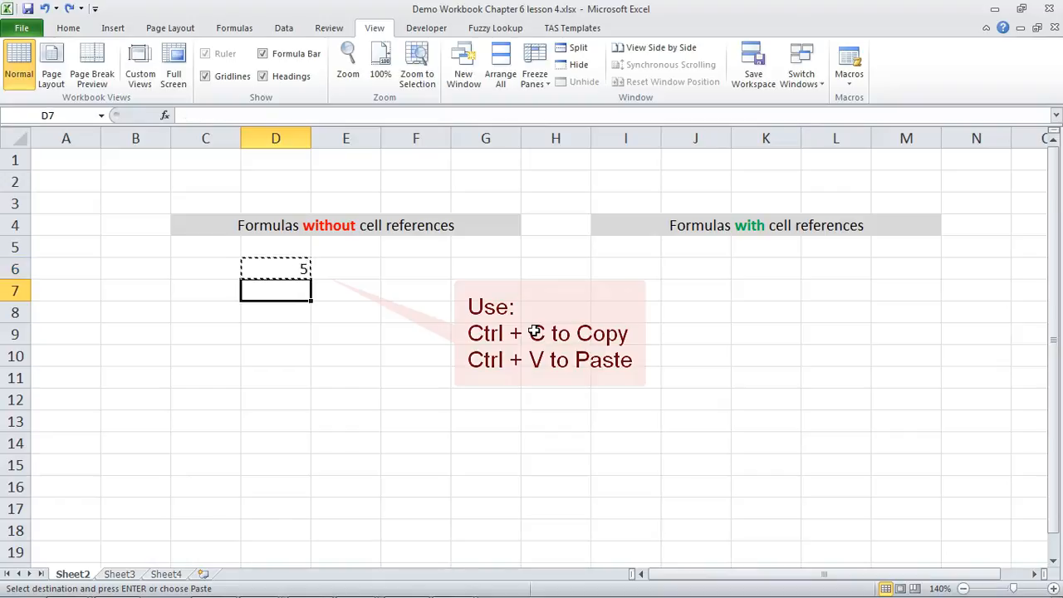
{"action": "key", "text": "ctrl+v"}
{"action": "key", "text": "F2"}
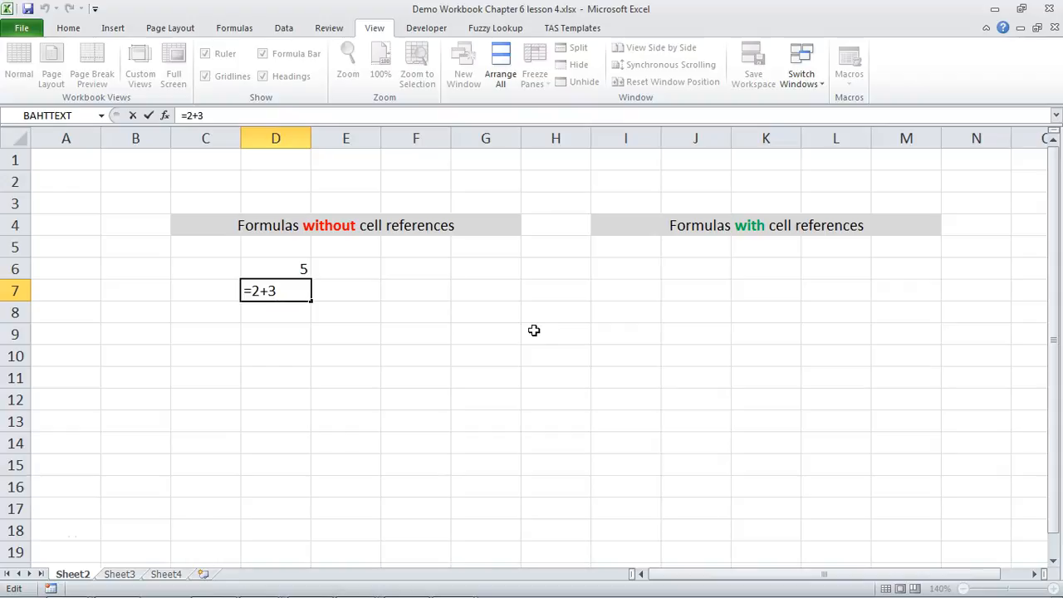
{"action": "key", "text": "Return"}
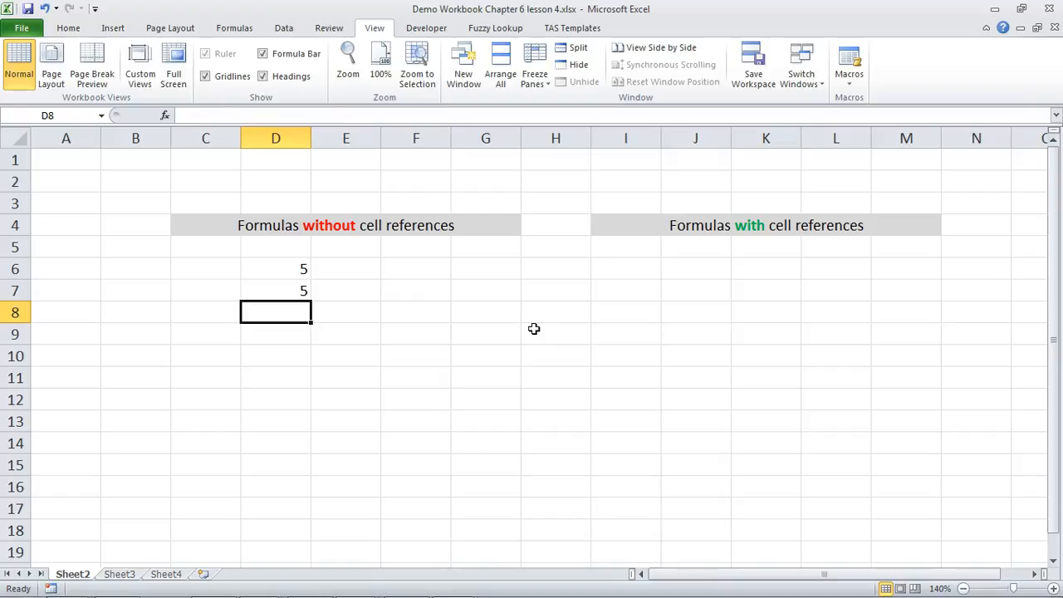
Step: Enter 2 in I6 and 3 in J6 under the "Formulas with cell references" heading
{"action": "left_click", "coordinate": [622, 273]}
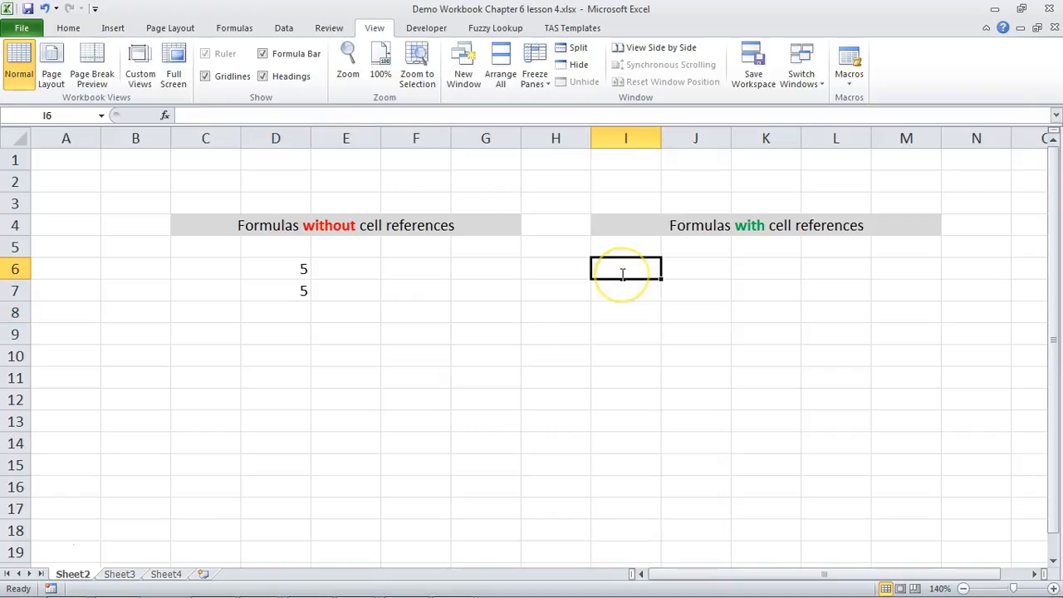
{"action": "type", "text": "2"}
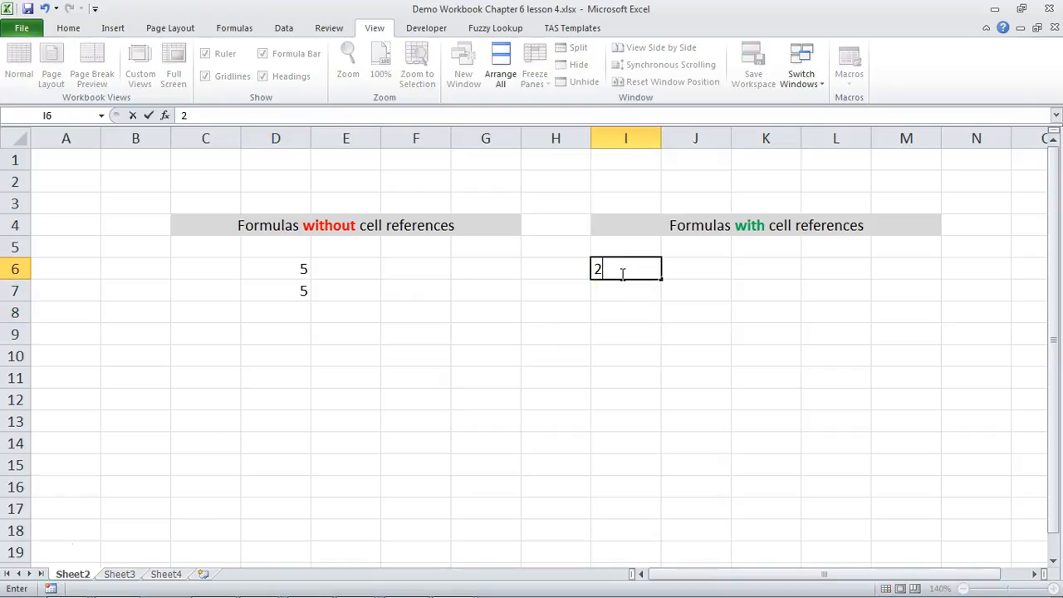
{"action": "key", "text": "Tab"}
{"action": "type", "text": "3"}
{"action": "key", "text": "Tab"}
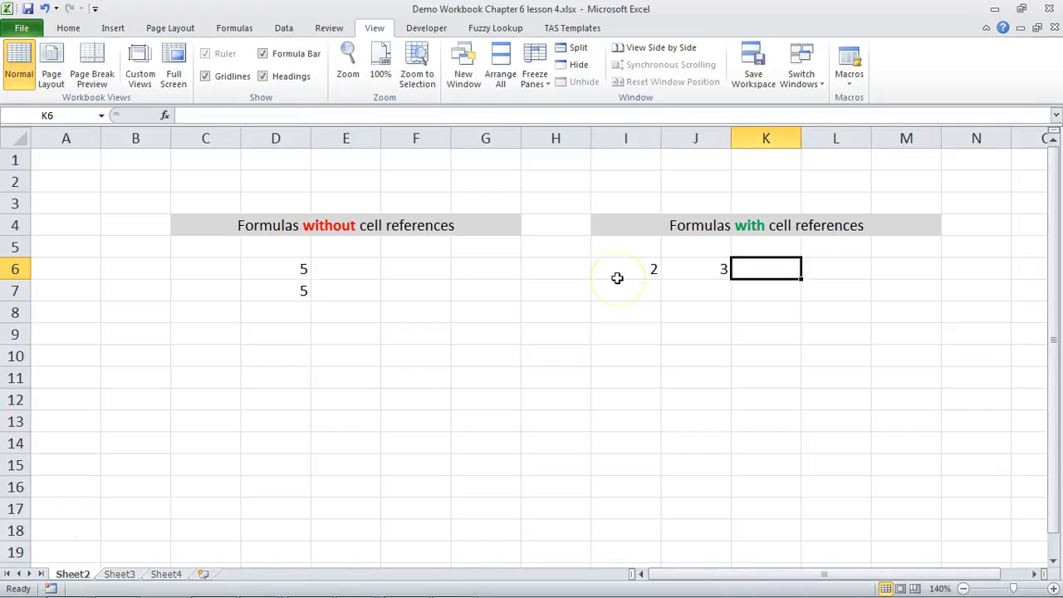
Step: Enter the formula =I6+J6 in K6 and check which cells it refers to
{"action": "type", "text": "="}
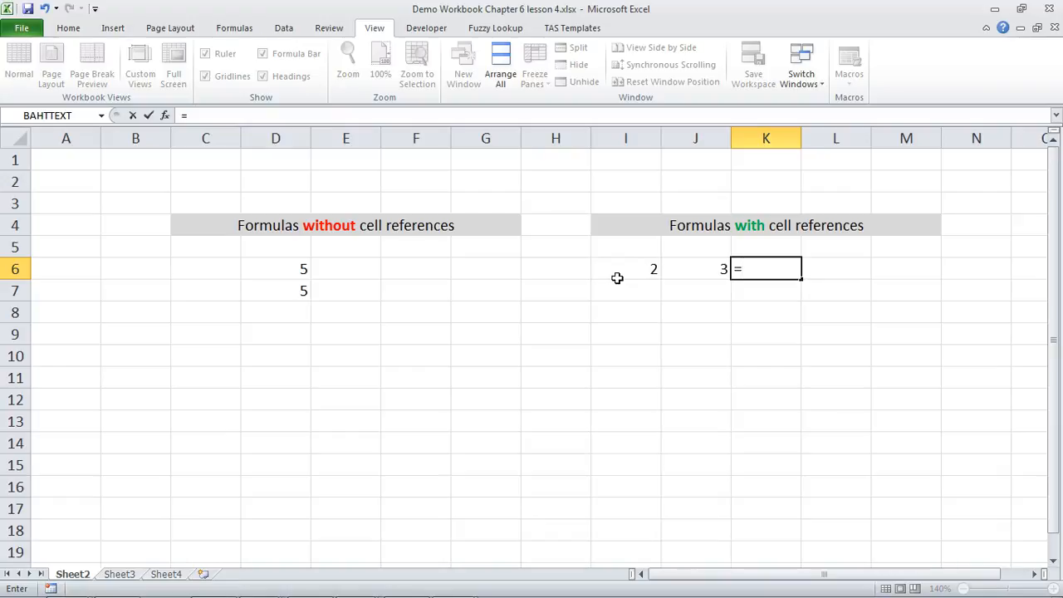
{"action": "type", "text": "I6+J6"}
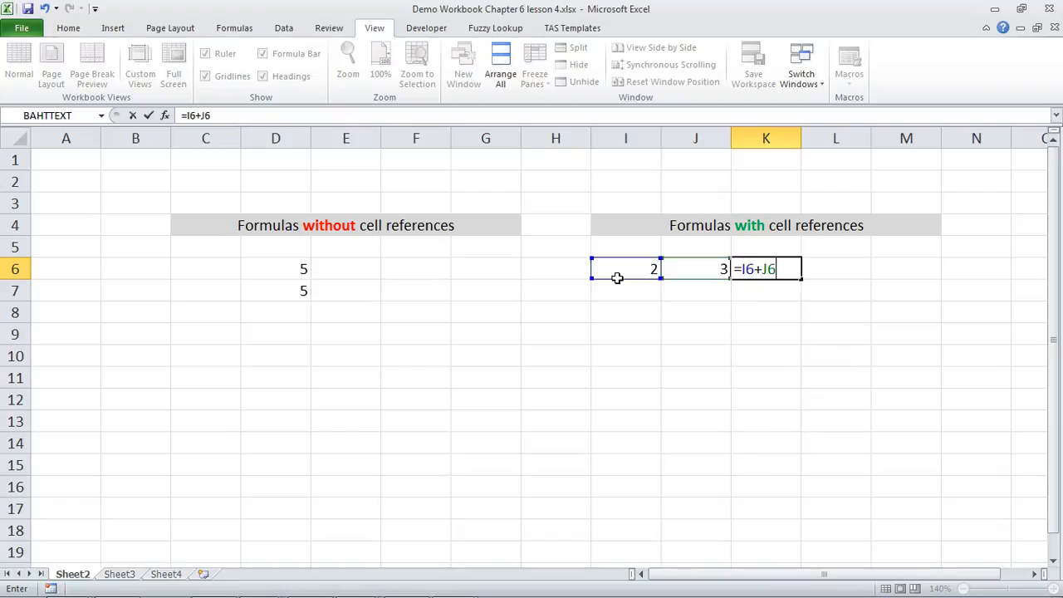
{"action": "key", "text": "Return"}
{"action": "key", "text": "Up"}
{"action": "key", "text": "Right"}
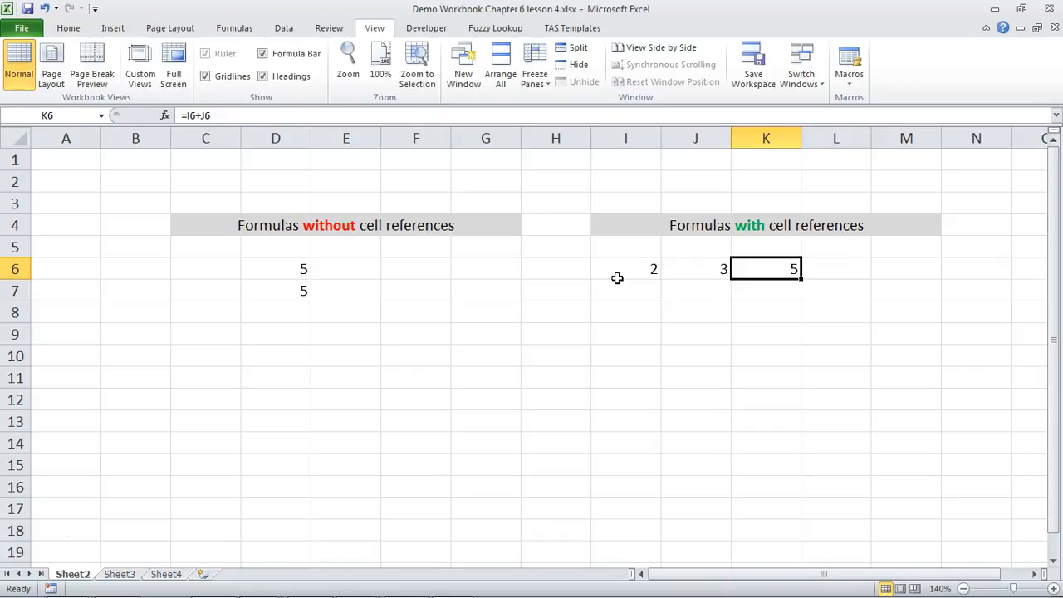
{"action": "key", "text": "F2"}
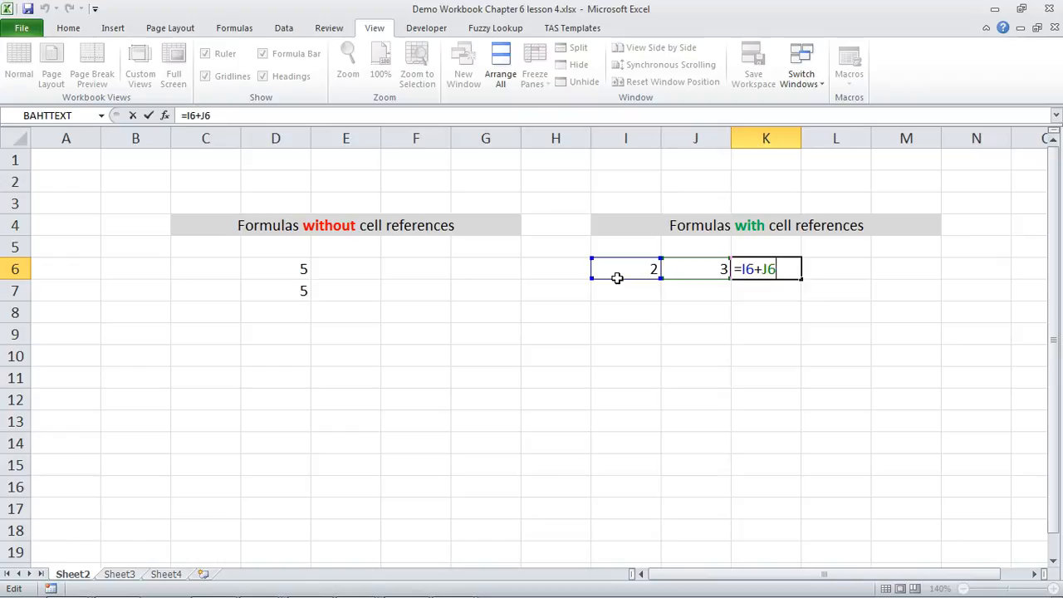
{"action": "key", "text": "ctrl+Return"}
Step: Copy the formula in K6 to K7 directly below it
{"action": "key", "text": "Return"}
{"action": "key", "text": "Up"}
{"action": "key", "text": "ctrl+c"}
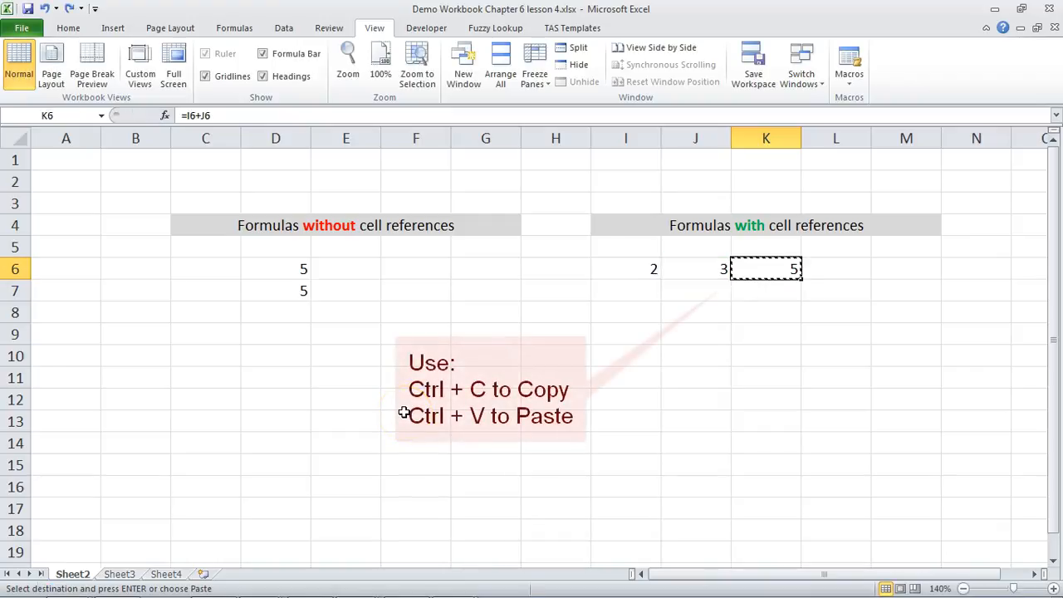
{"action": "key", "text": "Down"}
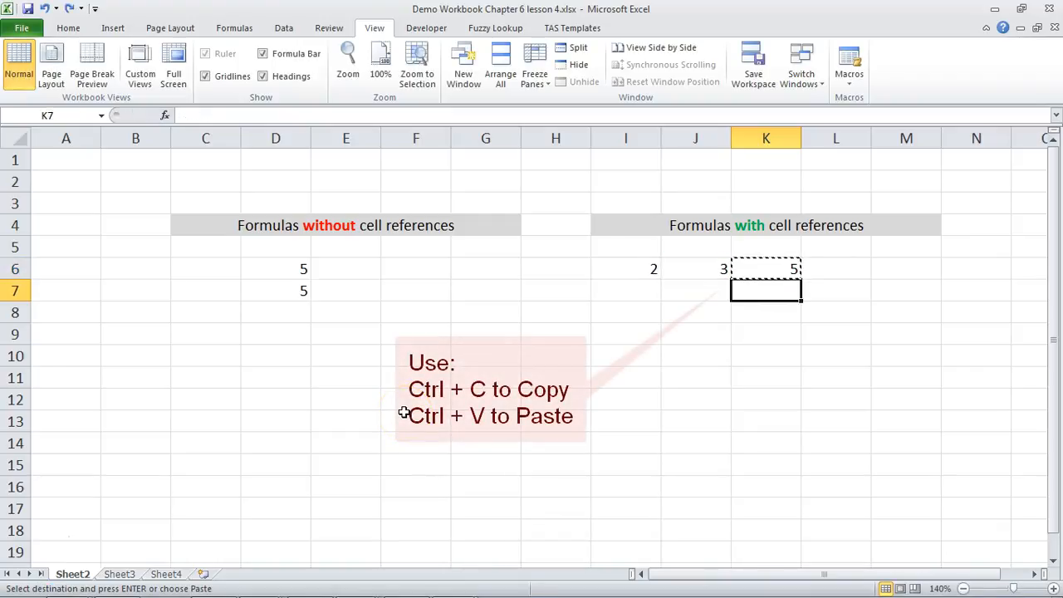
{"action": "key", "text": "ctrl+v"}
{"action": "key", "text": "Escape"}
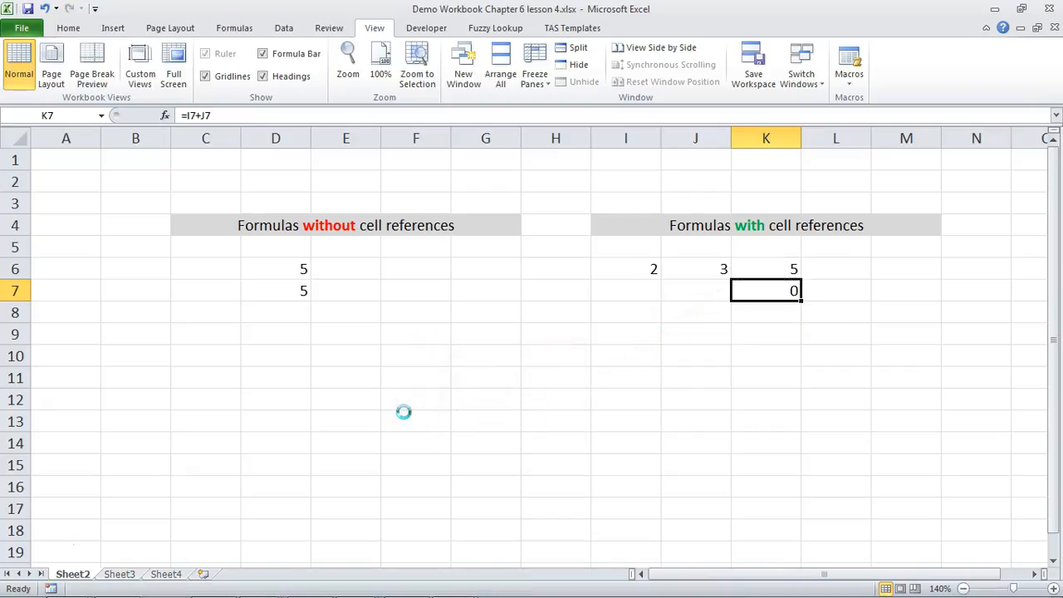
Step: Compare the cell references of the copied formula in K7 with those of the original in K6
{"action": "key", "text": "F2"}
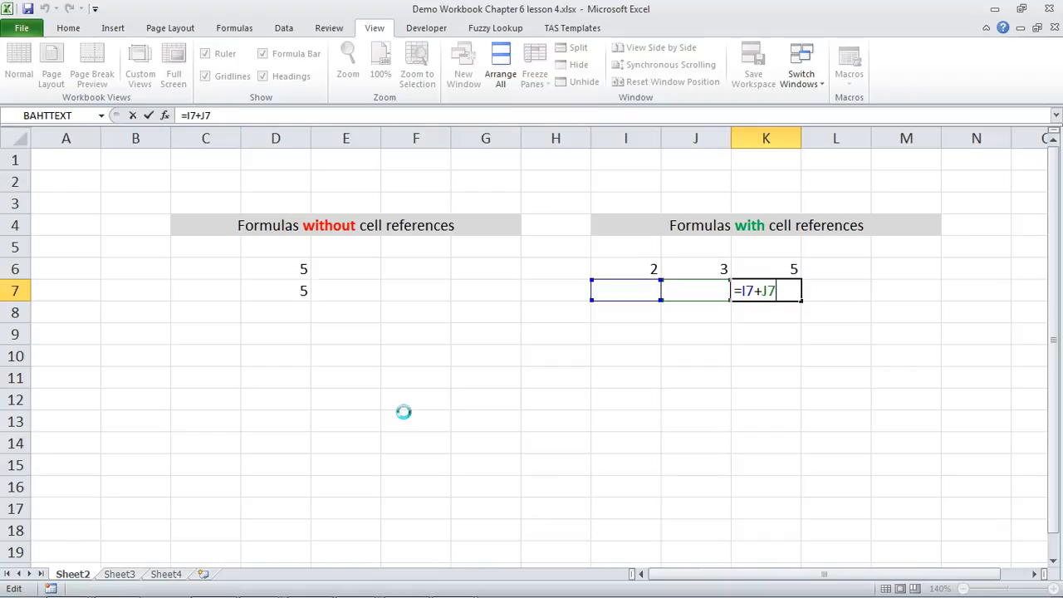
{"action": "key", "text": "shift+Return"}
{"action": "key", "text": "F2"}
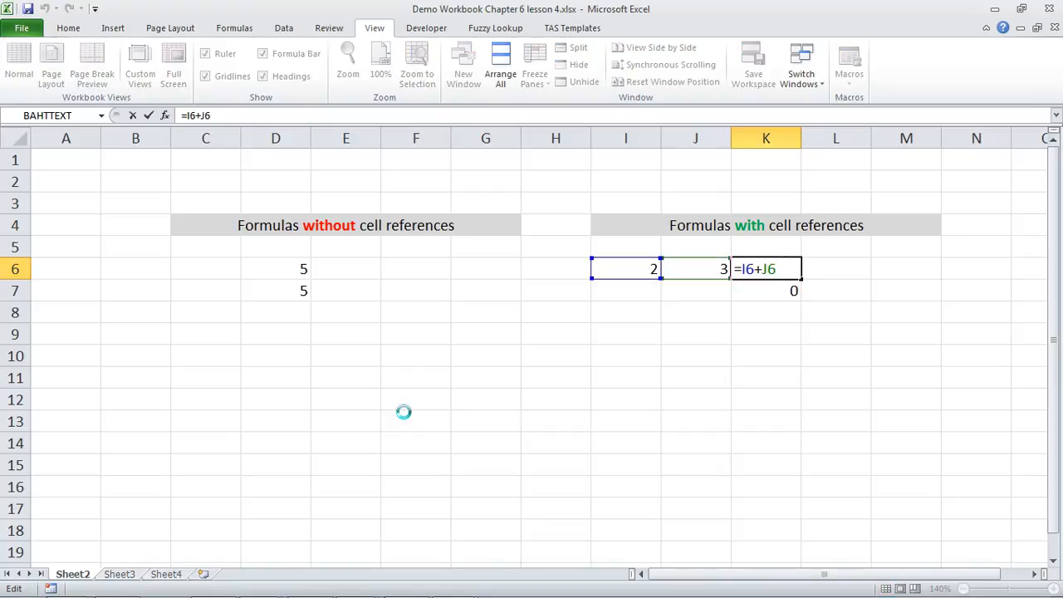
{"action": "key", "text": "Return"}
{"action": "key", "text": "F2"}
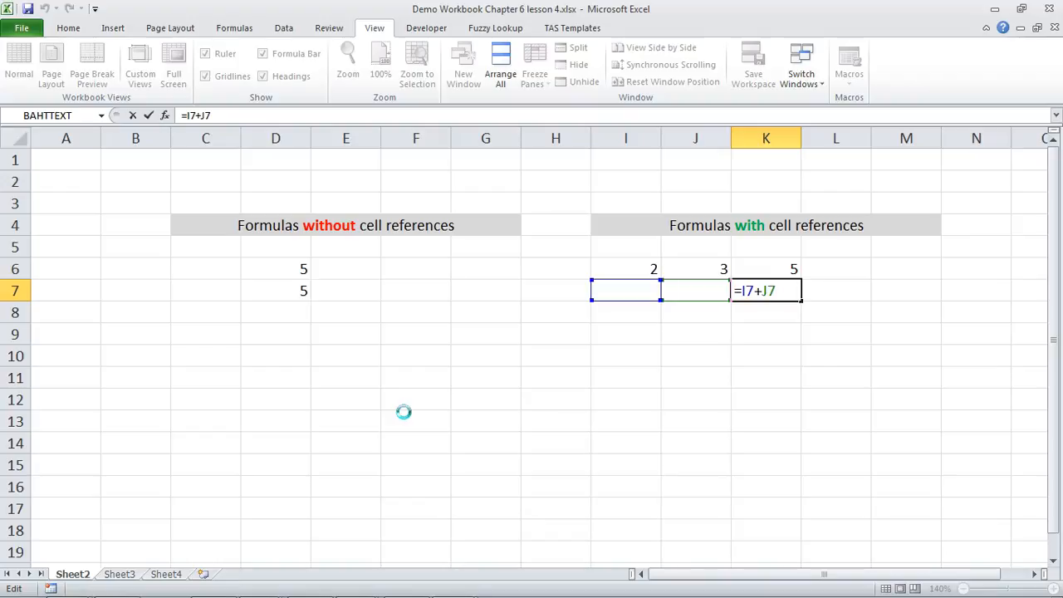
{"action": "key", "text": "Return"}
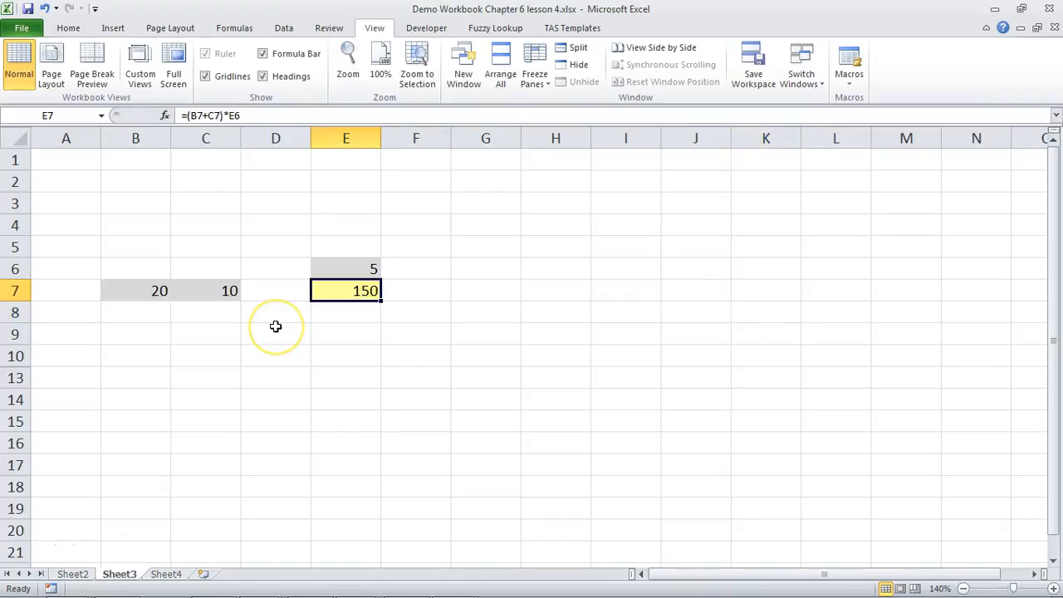
Step: On Sheet3, copy the formula in E7 to J7 and inspect the cell references of the pasted formula
{"action": "key", "text": "F2"}
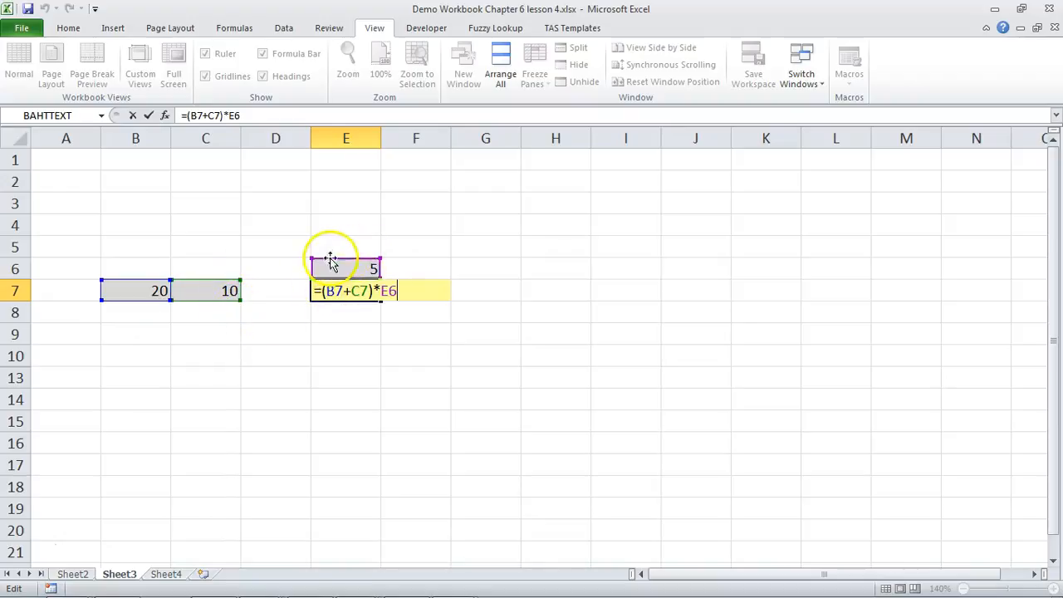
{"action": "key", "text": "ctrl+Return"}
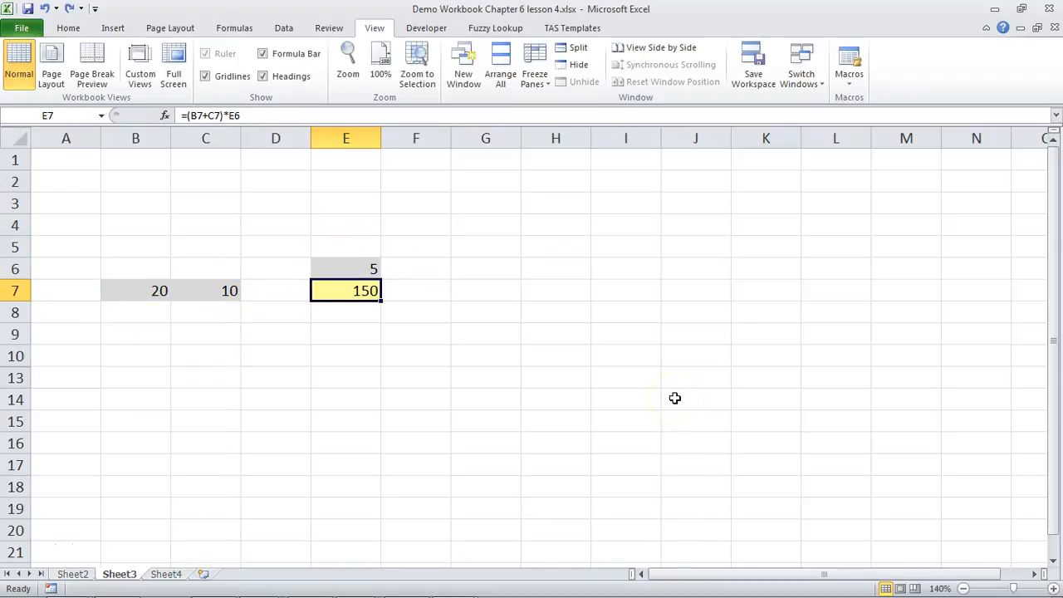
{"action": "key", "text": "ctrl+c"}
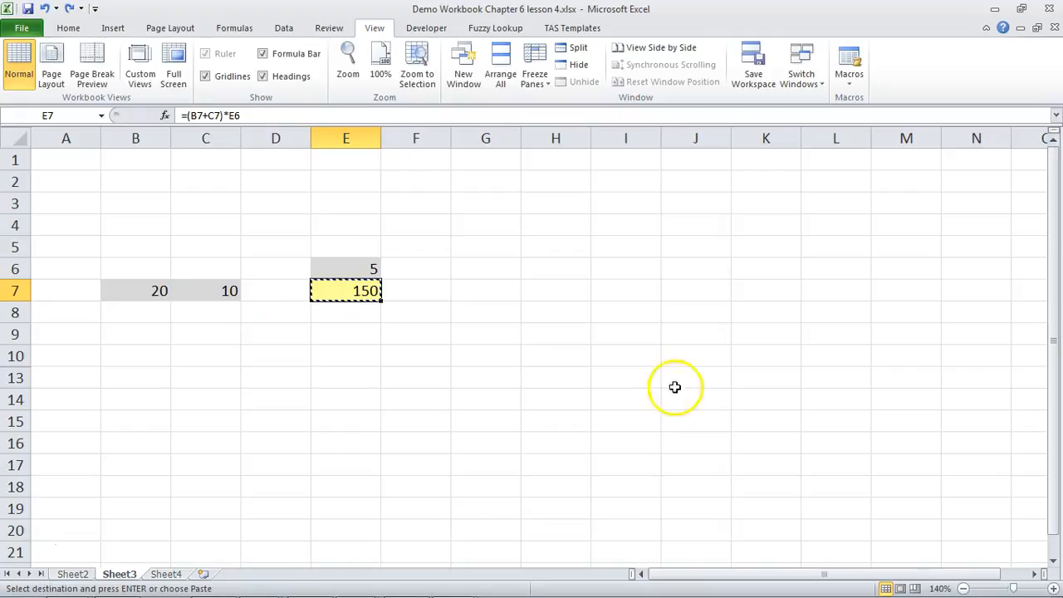
{"action": "left_click", "coordinate": [696, 289]}
{"action": "key", "text": "ctrl+v"}
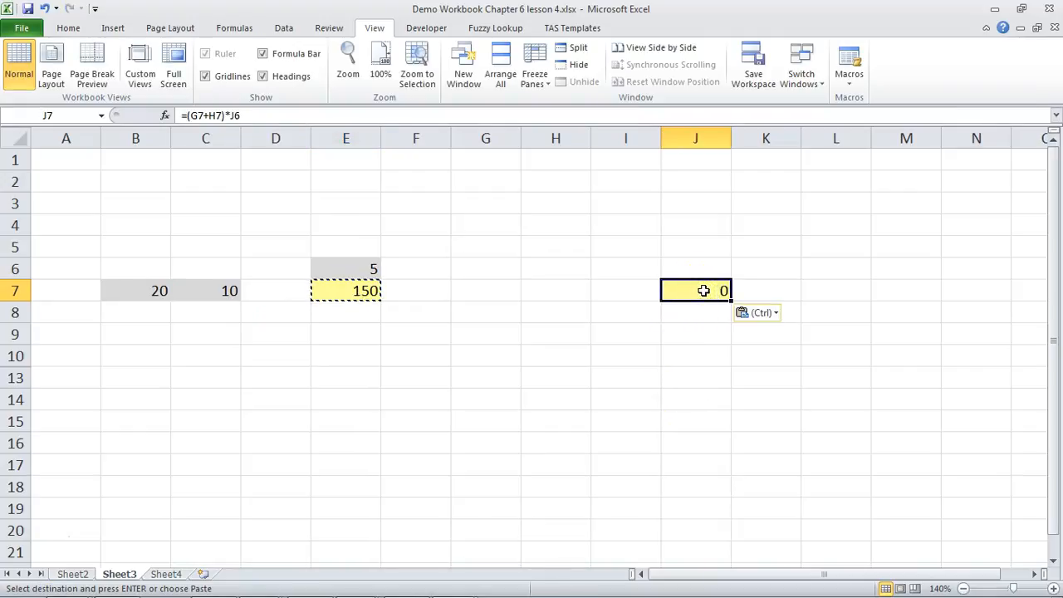
{"action": "key", "text": "F2"}
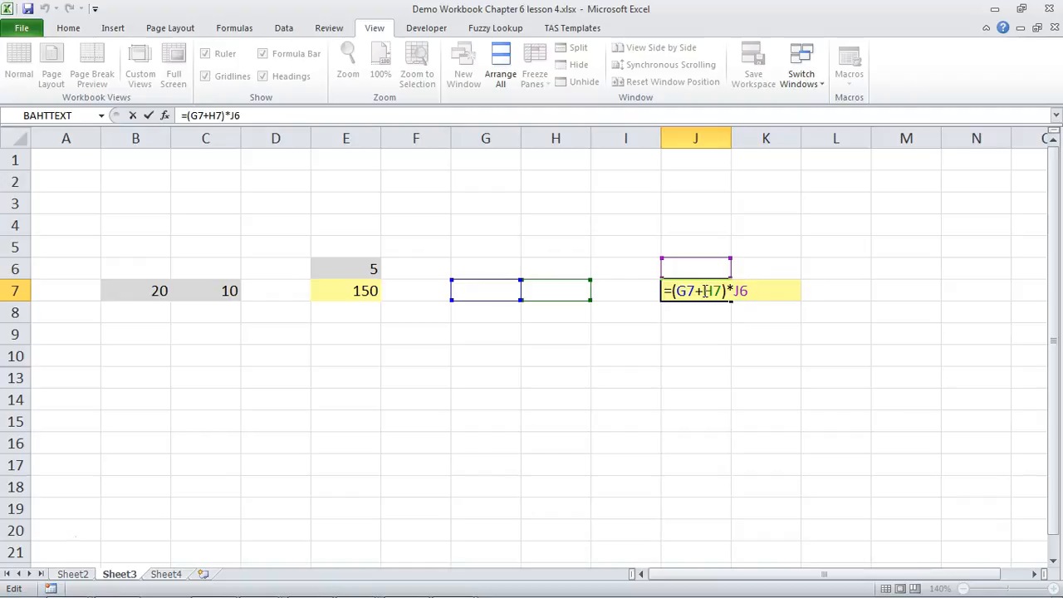
{"action": "key", "text": "Return"}
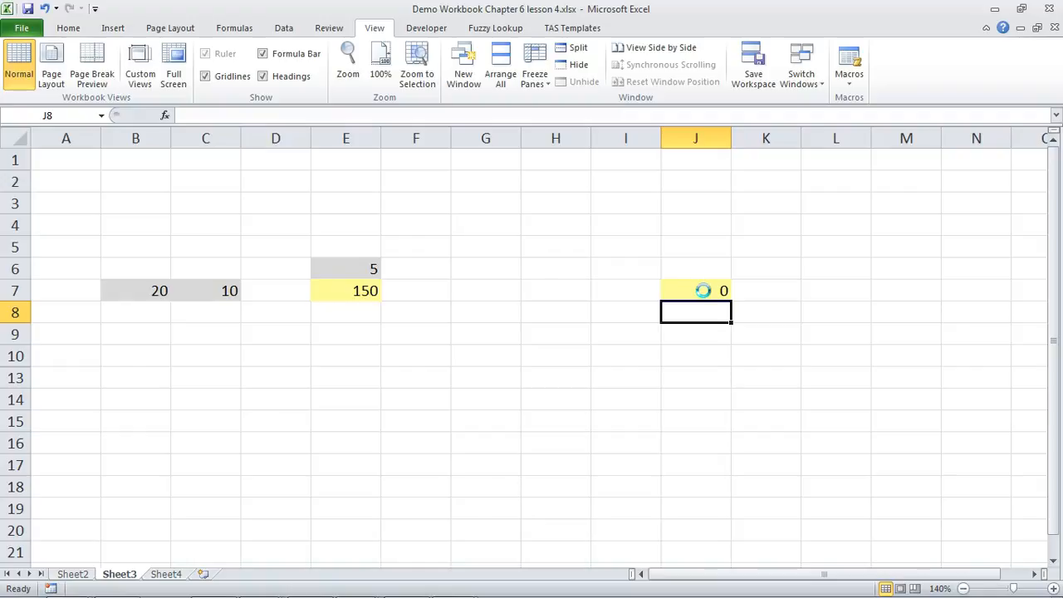
Step: On Sheet4, calculate the first loan's simple interest in F5 with the formula =C5*D5*E5
{"action": "key", "text": "ctrl+Page_Down"}
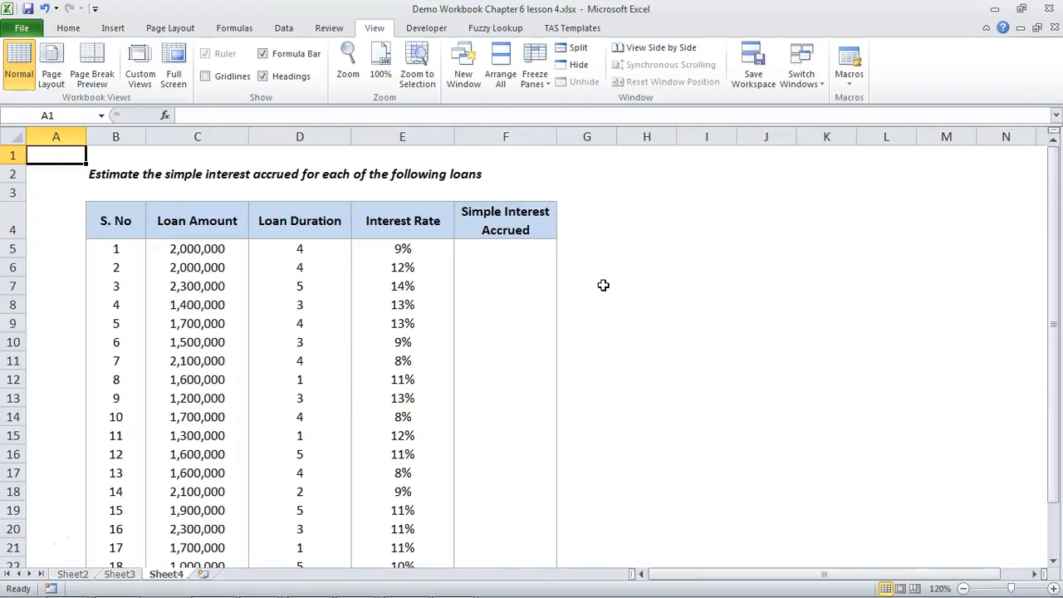
{"action": "left_click", "coordinate": [540, 247]}
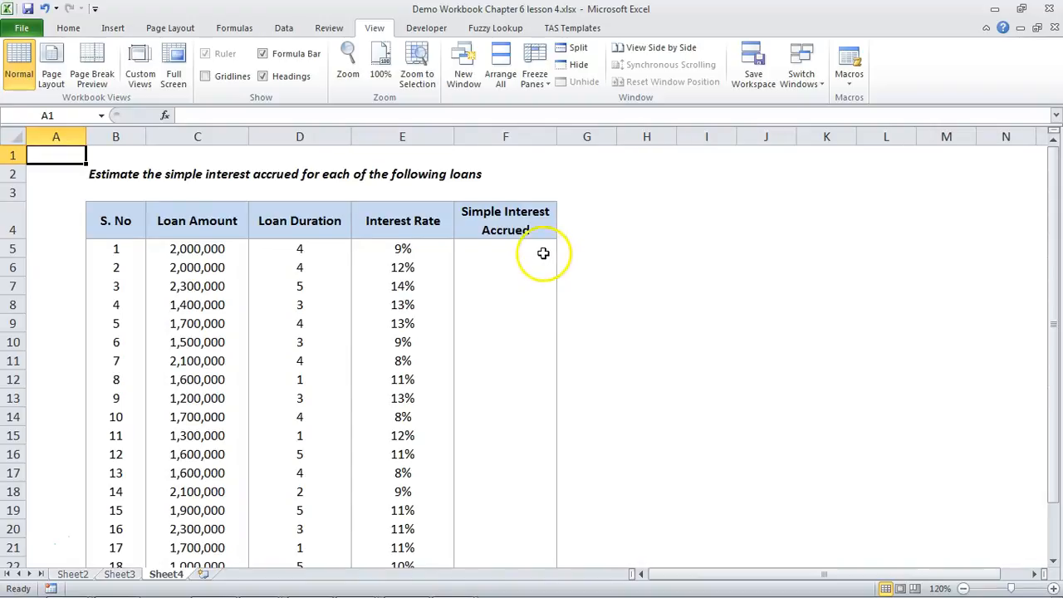
{"action": "type", "text": "=C5"}
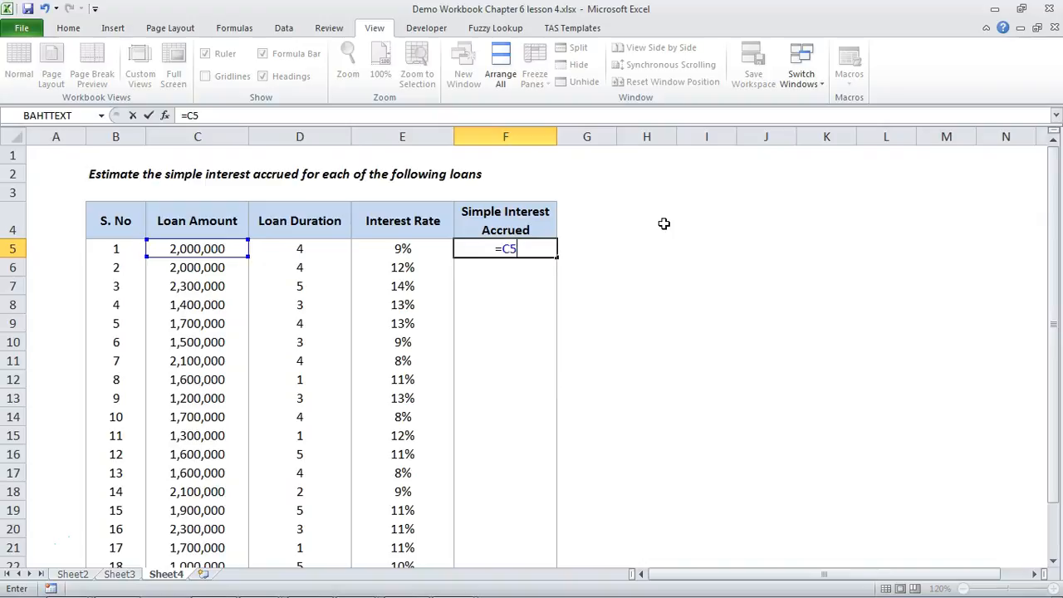
{"action": "type", "text": "*D5*E5"}
{"action": "key", "text": "Return"}
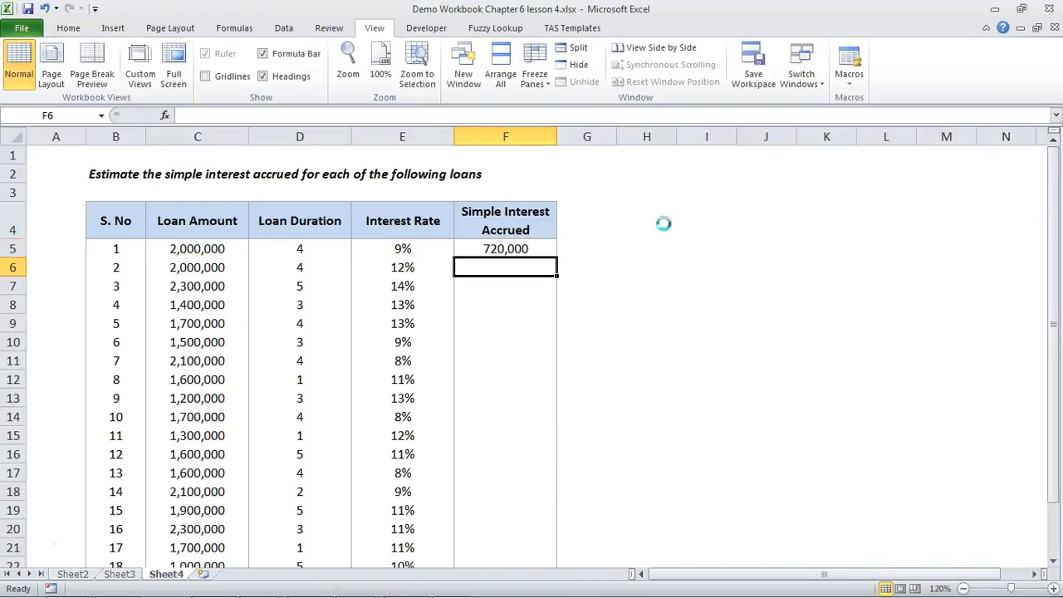
Step: Copy the simple interest formula from F5 to F6 and check the references of the pasted formula
{"action": "key", "text": "Up"}
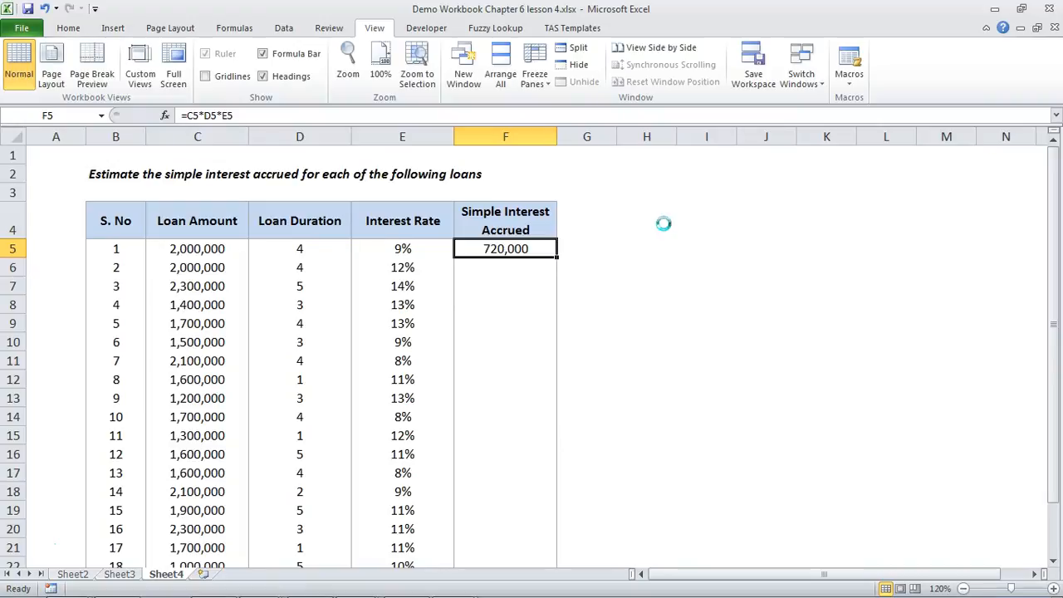
{"action": "key", "text": "ctrl+c"}
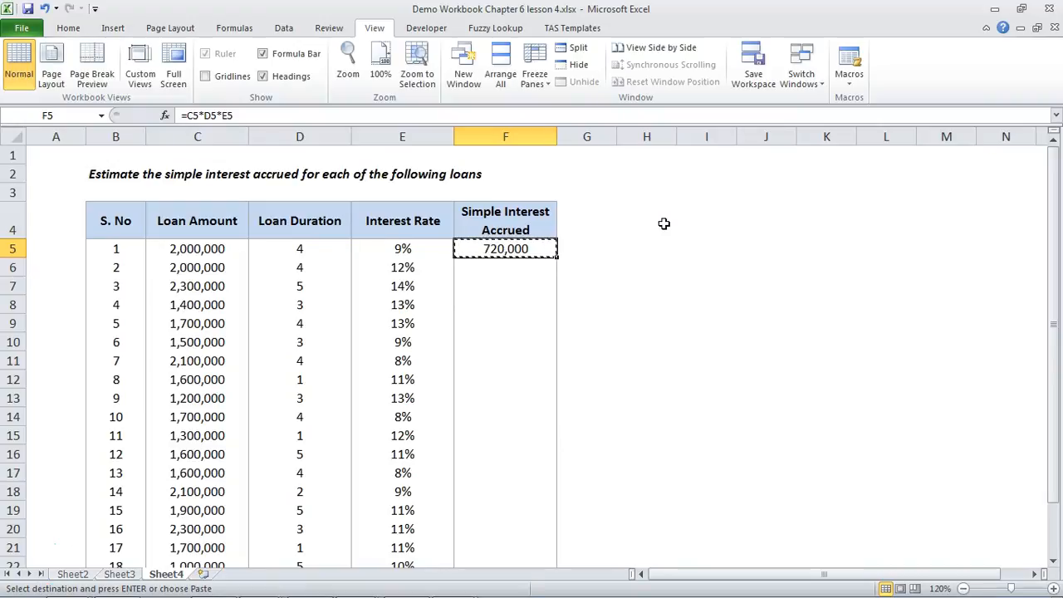
{"action": "key", "text": "Down"}
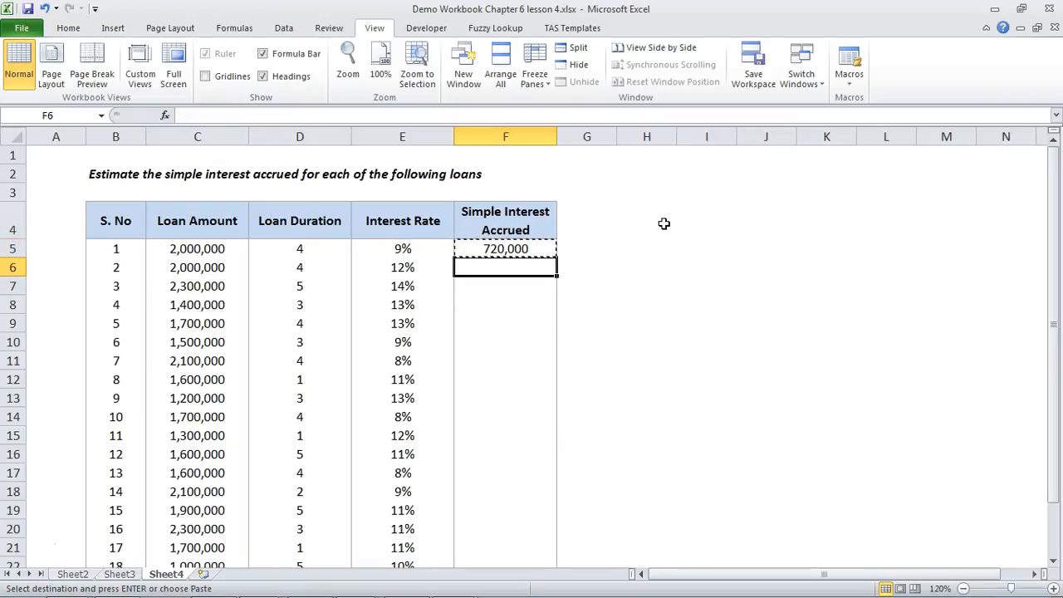
{"action": "key", "text": "ctrl+v"}
{"action": "key", "text": "F2"}
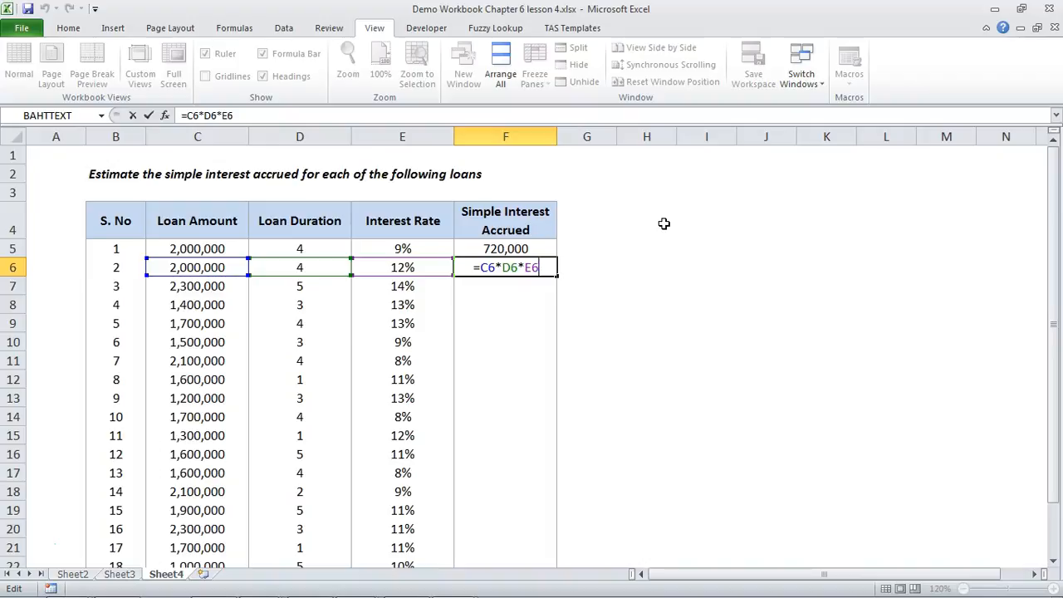
{"action": "key", "text": "Escape"}
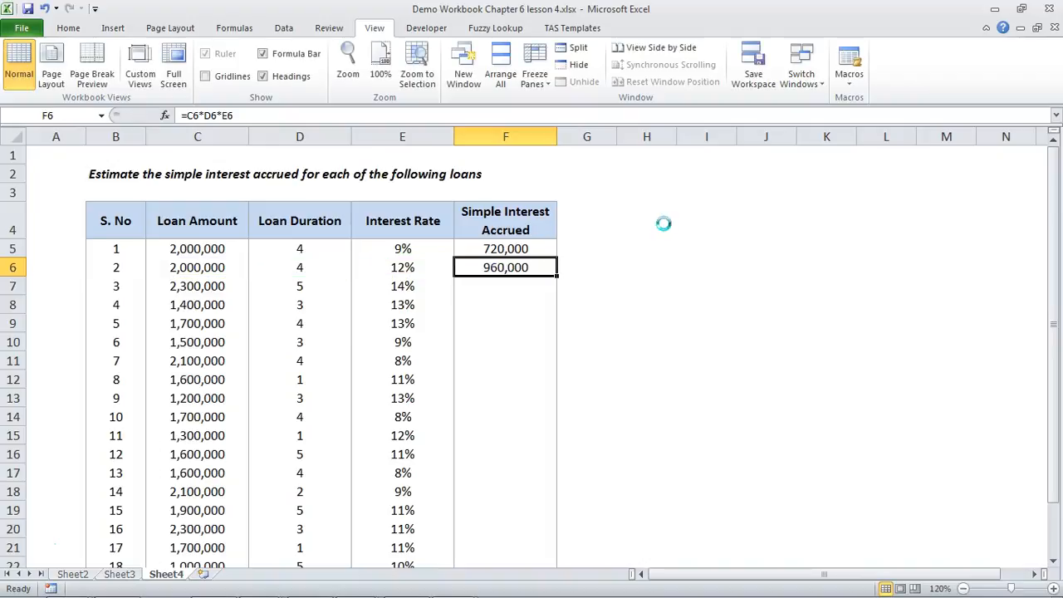
Step: Copy the formula in F6 down through F24 to fill the simple interest for the remaining loans
{"action": "key", "text": "ctrl+c"}
{"action": "key", "text": "shift+Down"}
{"action": "key", "text": "shift+Down"}
{"action": "key", "text": "shift+Down"}
{"action": "key", "text": "shift+Down"}
{"action": "key", "text": "shift+Down"}
{"action": "key", "text": "shift+Down"}
{"action": "key", "text": "shift+Down"}
{"action": "key", "text": "shift+Down"}
{"action": "key", "text": "shift+Down"}
{"action": "key", "text": "shift+Down"}
{"action": "key", "text": "shift+Down"}
{"action": "key", "text": "shift+Down"}
{"action": "key", "text": "shift+Down"}
{"action": "key", "text": "shift+Down"}
{"action": "key", "text": "shift+Down"}
{"action": "key", "text": "shift+Down"}
{"action": "key", "text": "shift+Down"}
{"action": "key", "text": "shift+Down"}
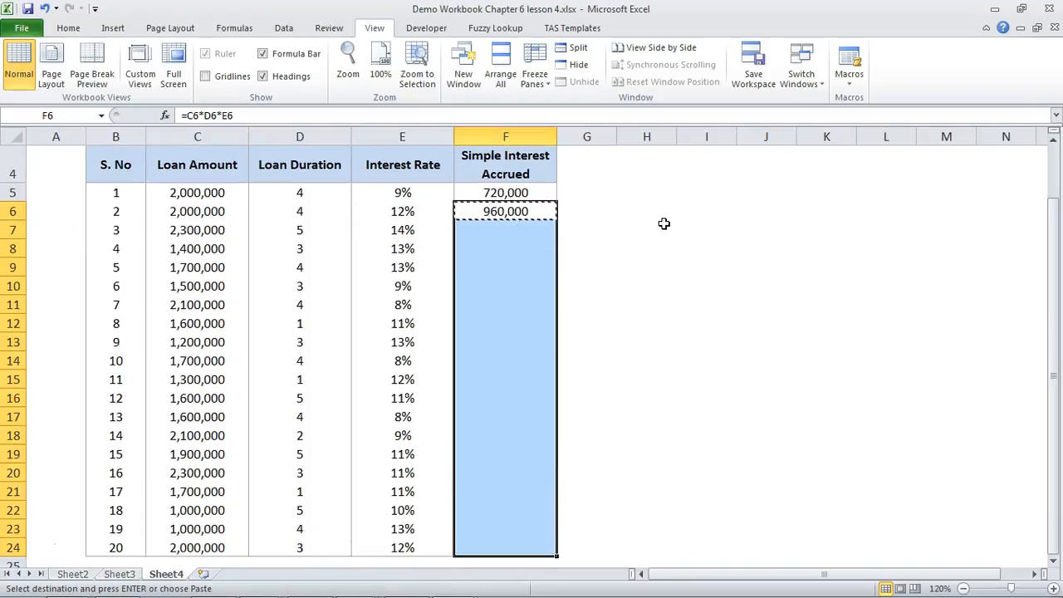
{"action": "key", "text": "ctrl+v"}
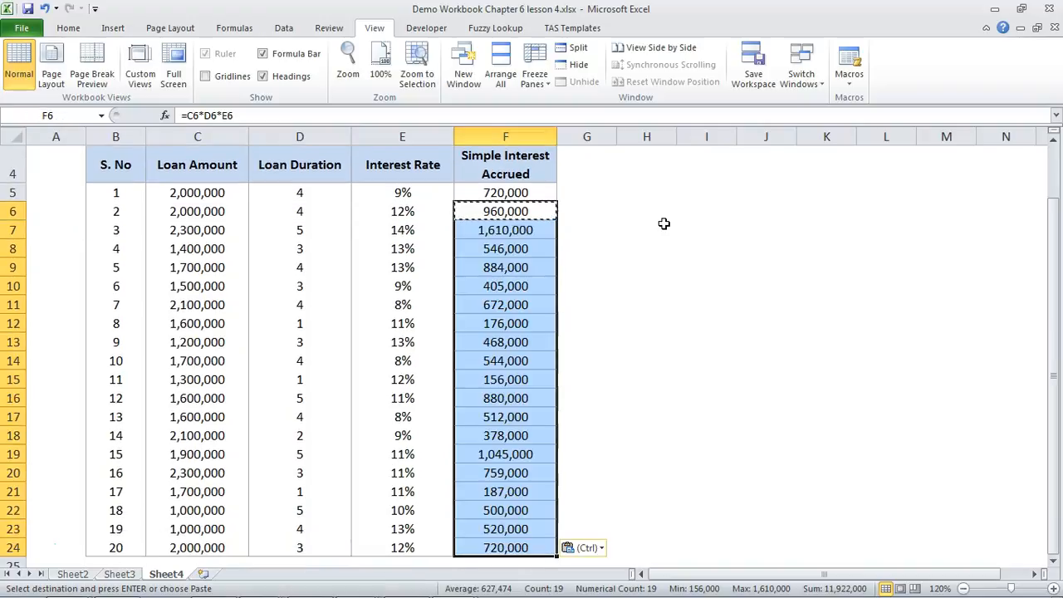
{"action": "key", "text": "Escape"}
{"action": "key", "text": "ctrl+Up"}
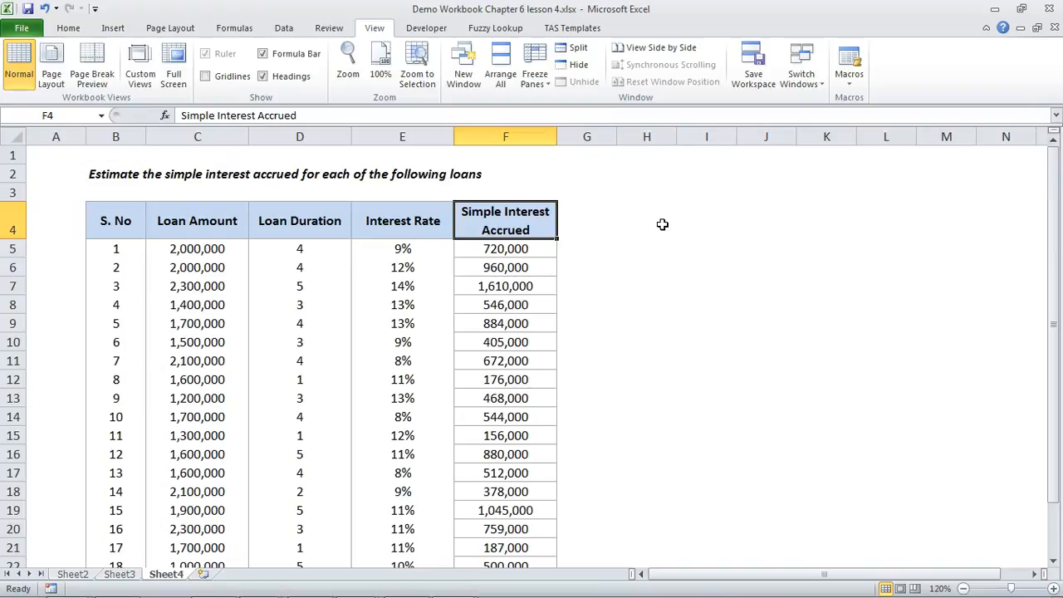